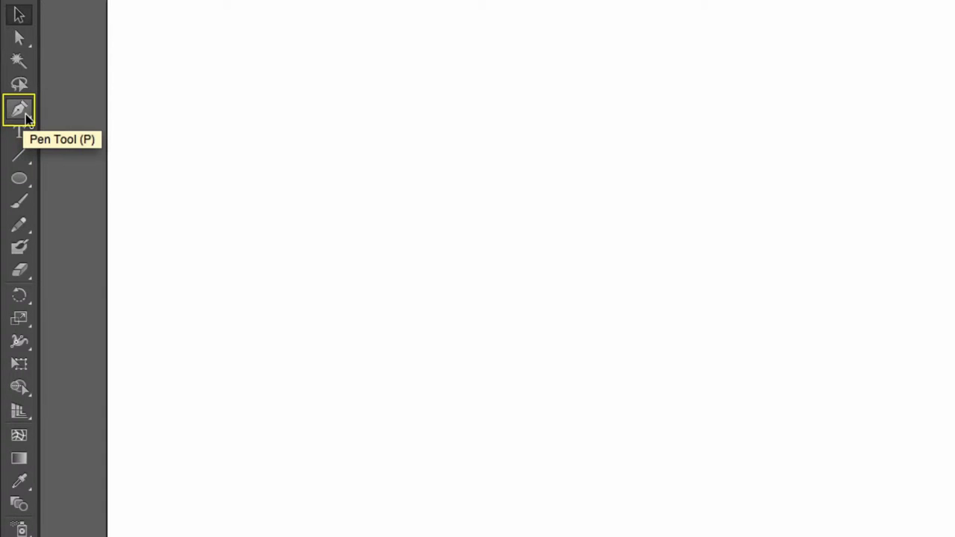
Step: Draw a closed five-point Pen diamond with a flat top edge and pointed bottom
click(26, 118)
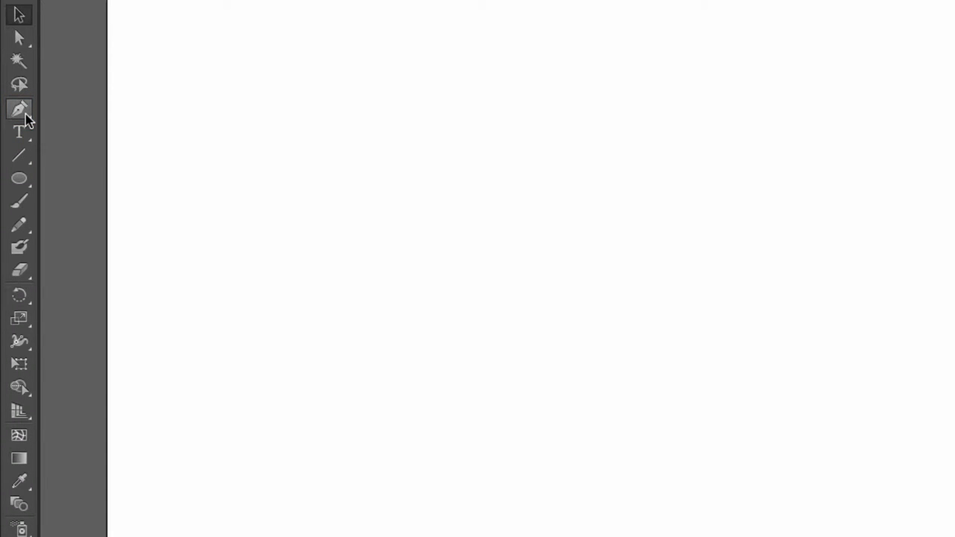
click(26, 118)
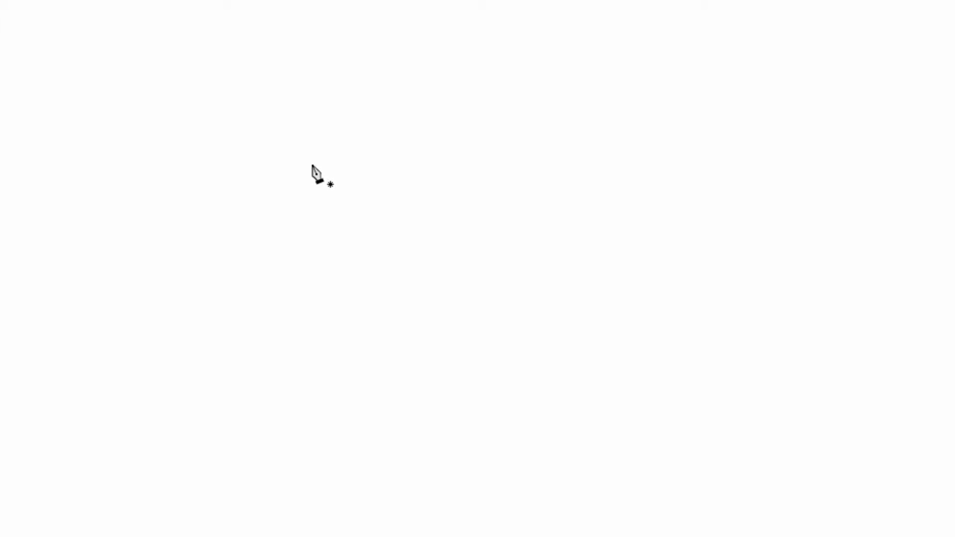
drag(239, 113, 443, 112)
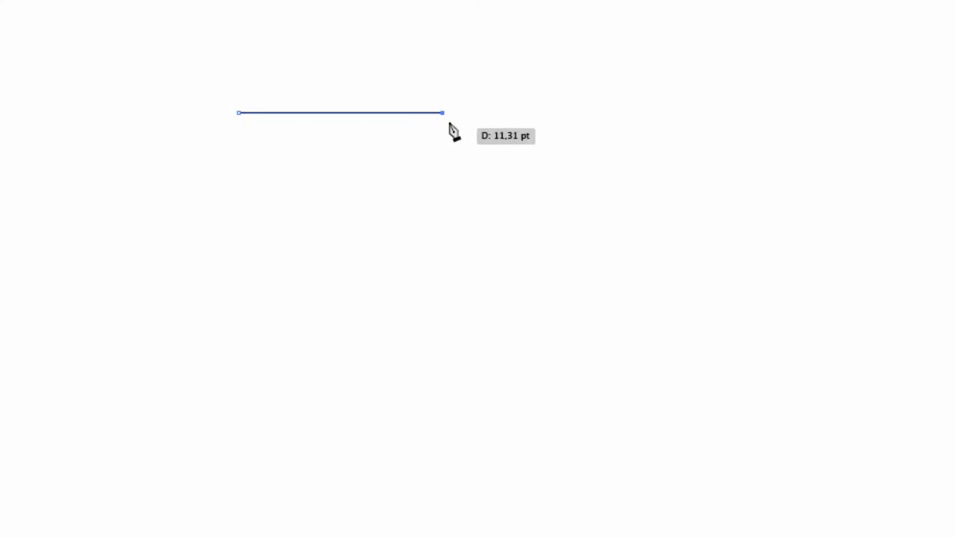
click(490, 170)
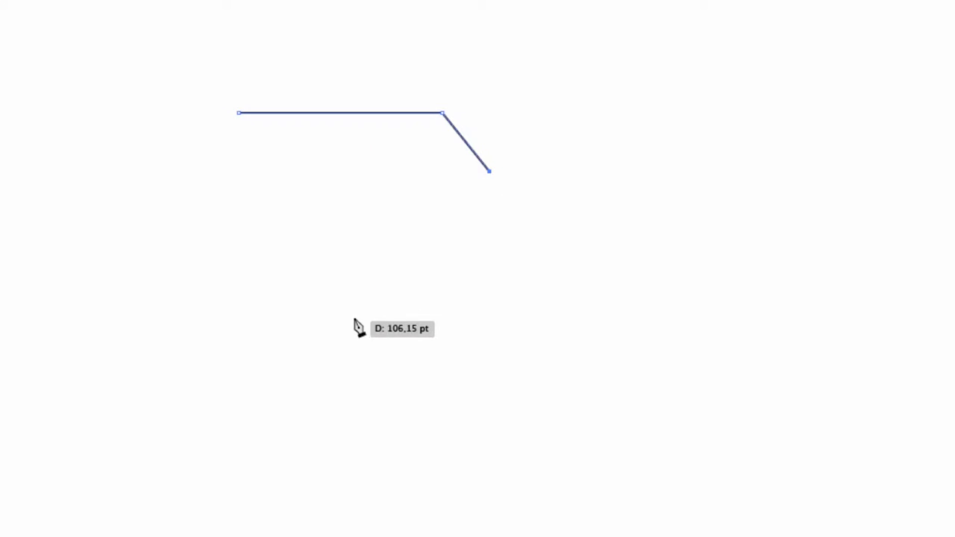
click(332, 332)
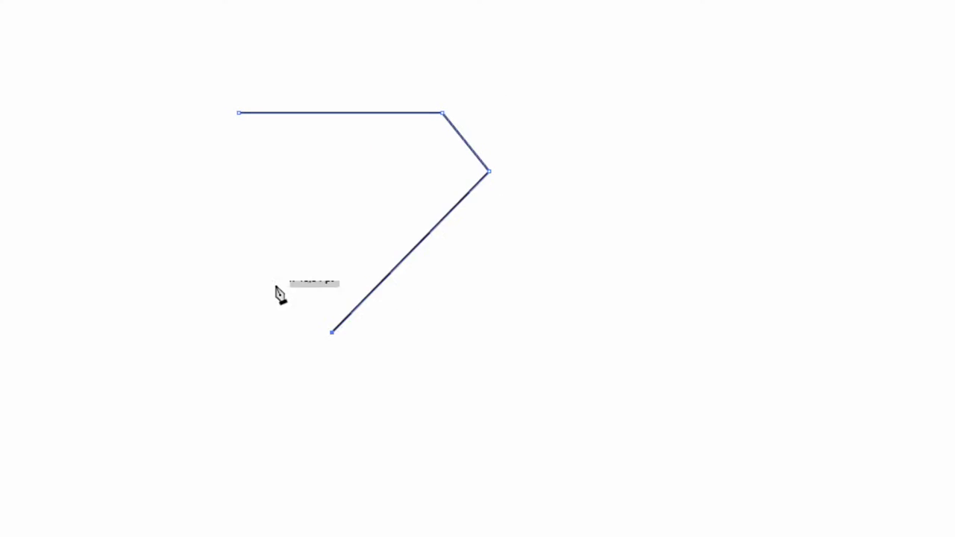
click(191, 166)
click(238, 113)
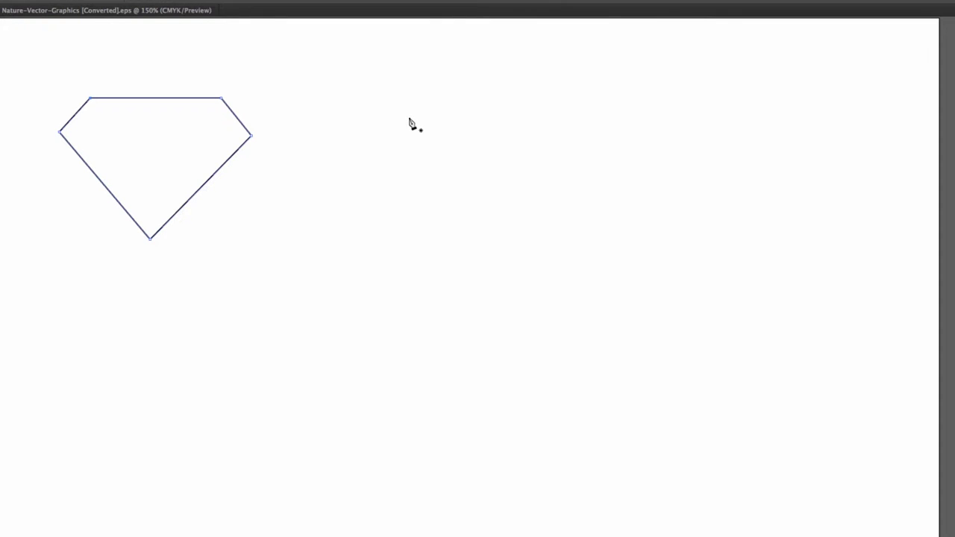
Step: Draw a wavy Pen path right of the diamond, dragging each anchor into curved handles
click(409, 118)
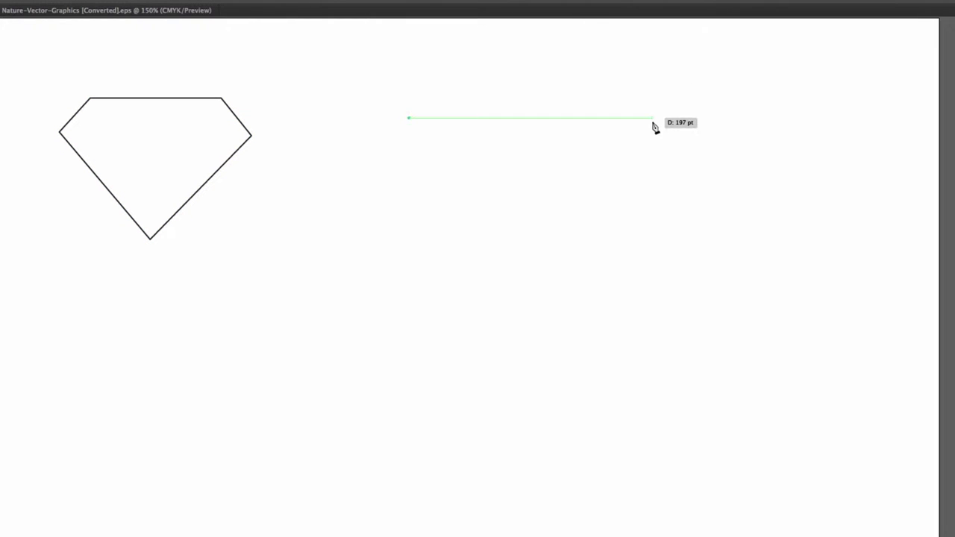
drag(653, 117, 694, 179)
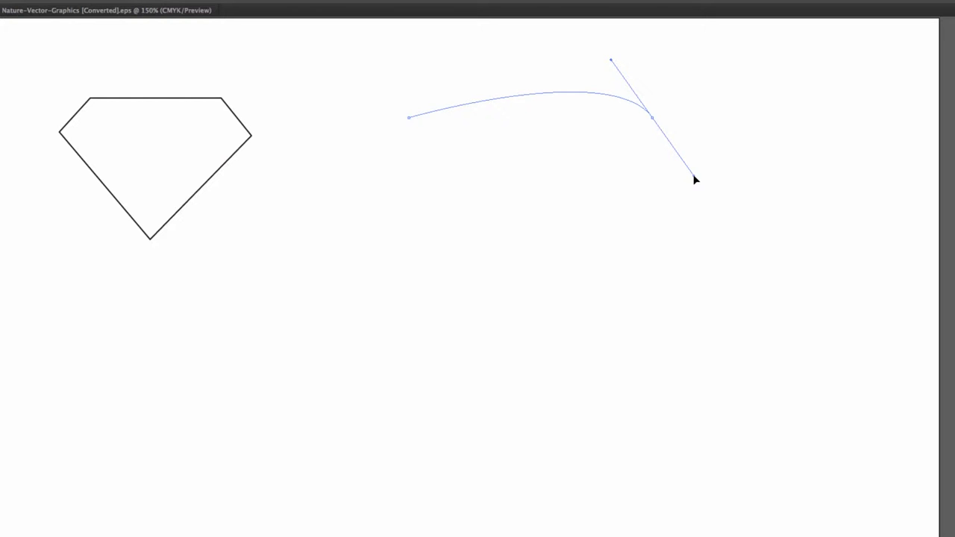
drag(694, 179, 545, 177)
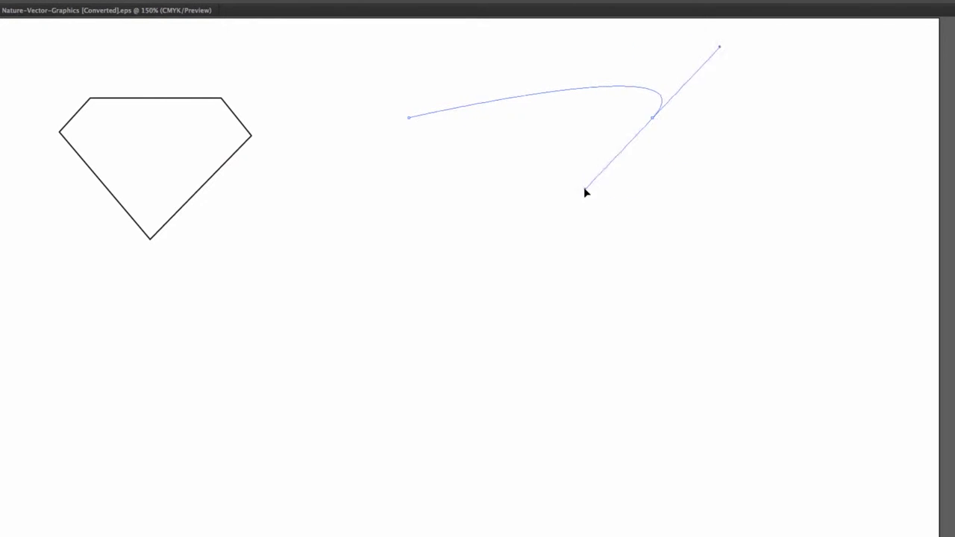
mouse_move(545, 176)
mouse_down()
mouse_move(612, 76)
mouse_move(730, 183)
mouse_move(639, 204)
mouse_move(602, 198)
mouse_up()
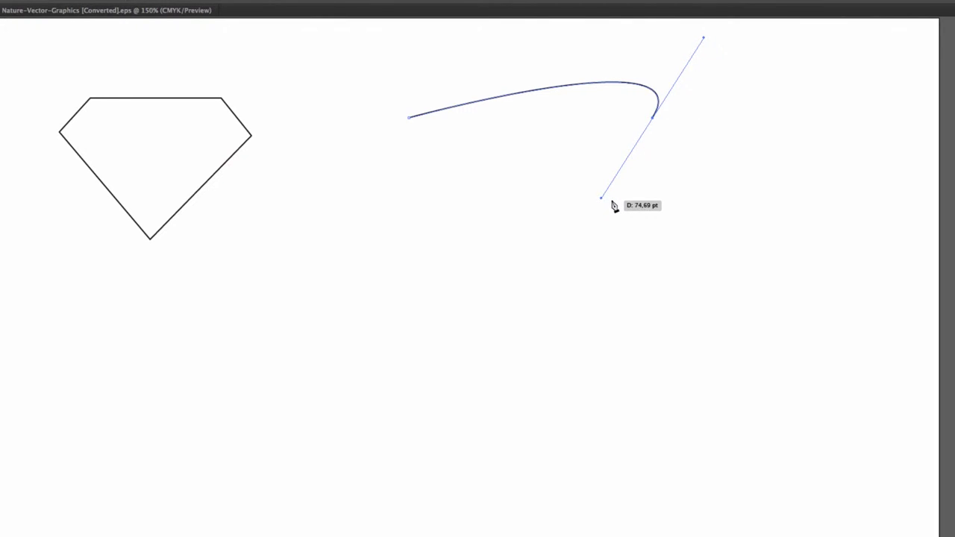
drag(789, 135, 837, 117)
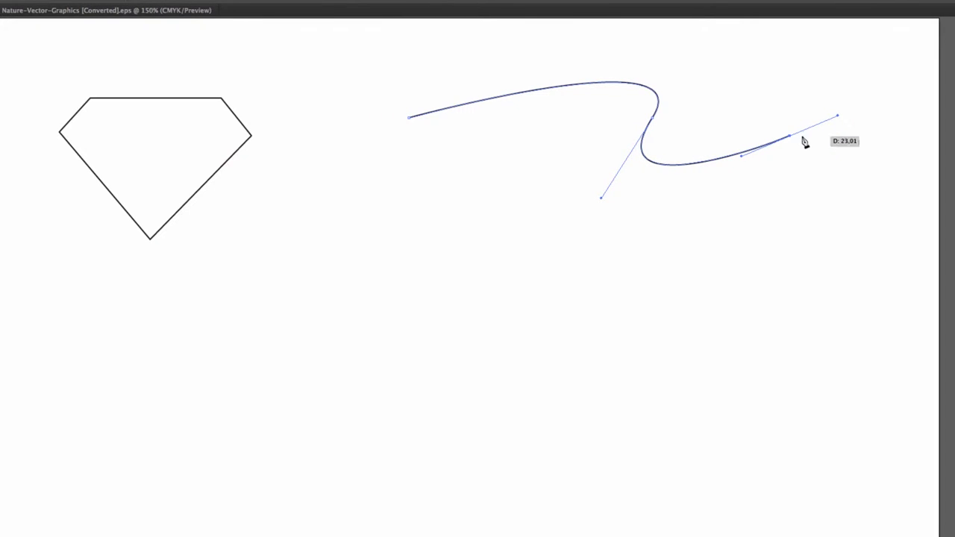
drag(874, 141, 870, 181)
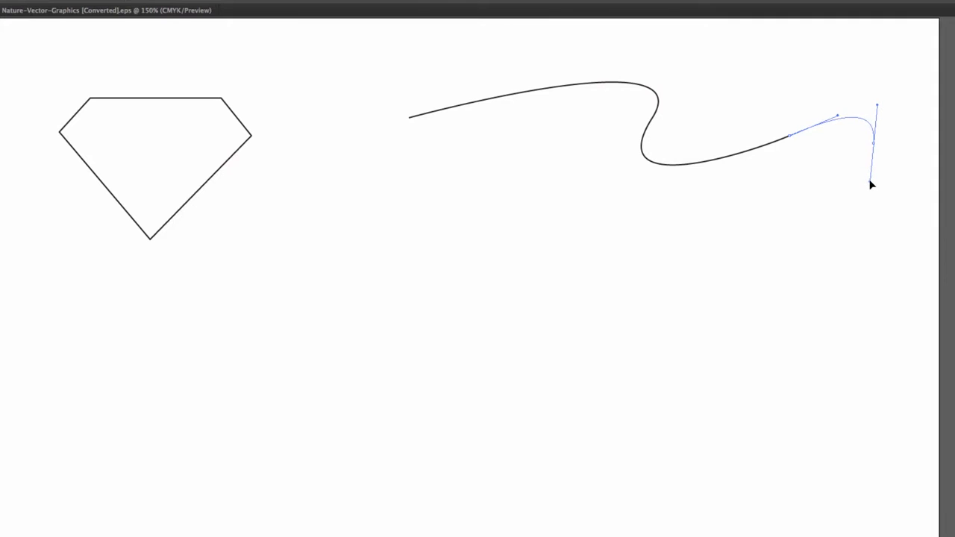
drag(702, 265, 598, 217)
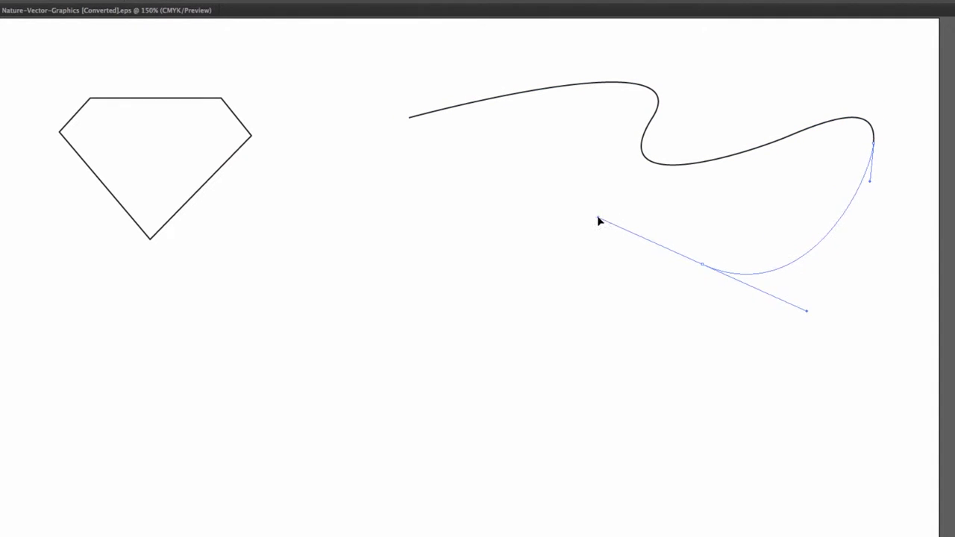
drag(537, 142, 489, 179)
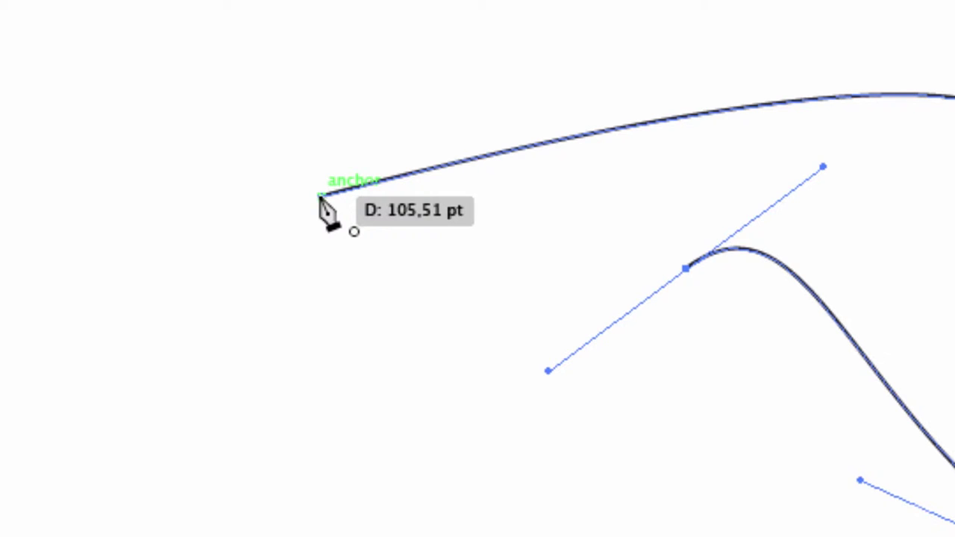
Step: Close the curve at its start anchor, then drag the lower inner dip anchor down and smooth its handle
drag(319, 195, 412, 133)
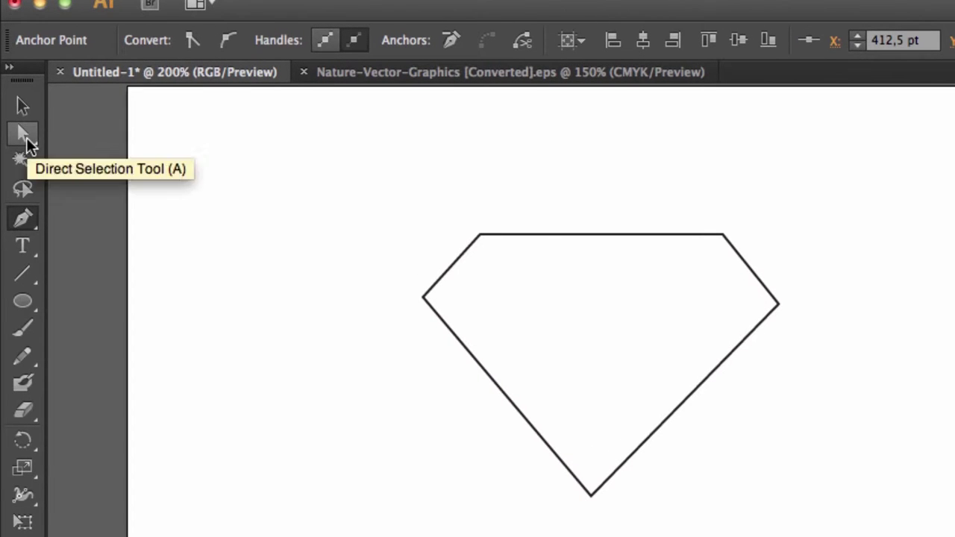
click(26, 139)
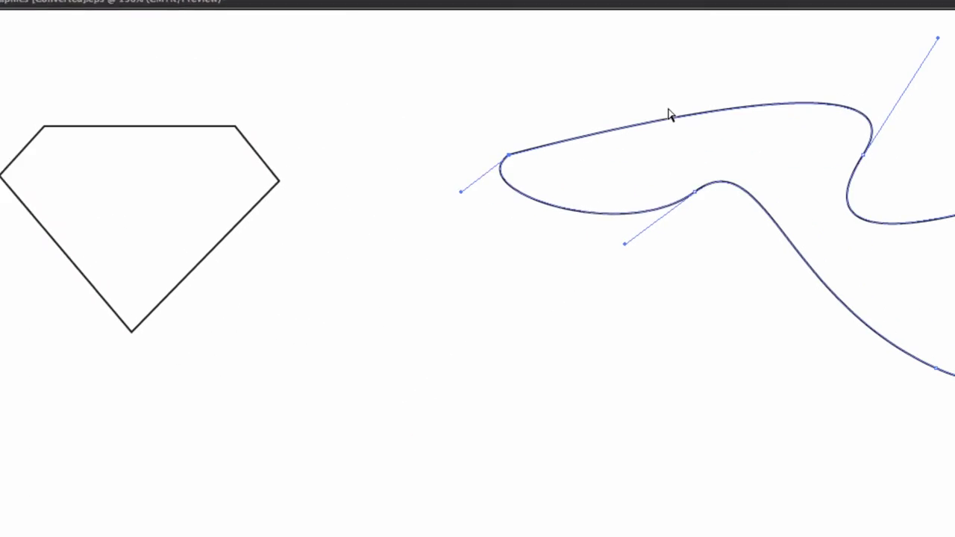
click(659, 185)
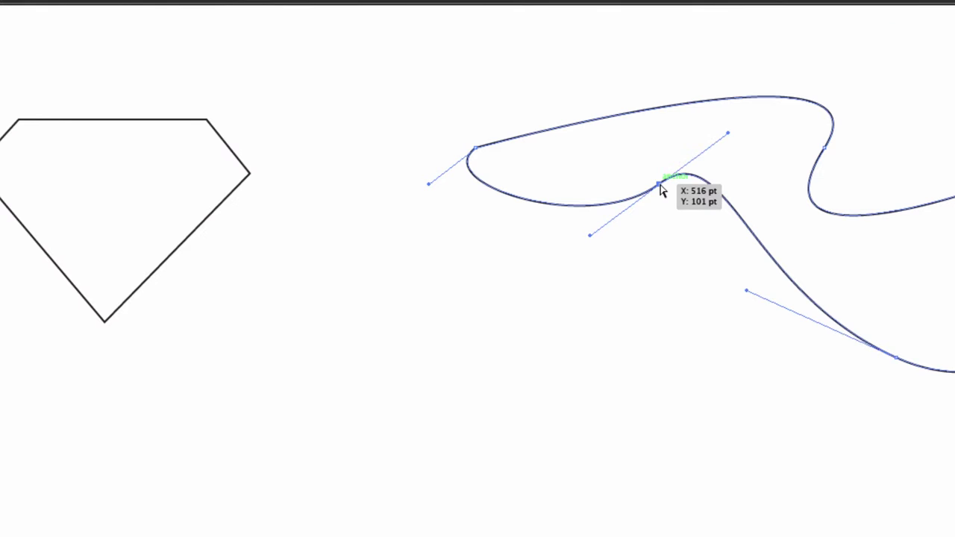
drag(660, 185, 617, 237)
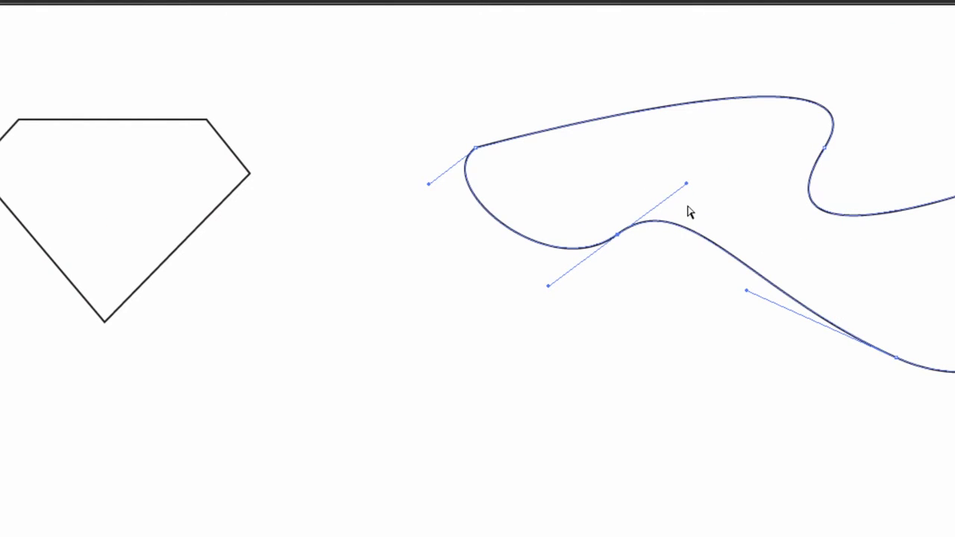
mouse_move(687, 186)
mouse_down()
mouse_move(755, 229)
mouse_move(700, 291)
mouse_move(605, 309)
mouse_move(691, 275)
mouse_move(723, 159)
mouse_move(775, 129)
mouse_up()
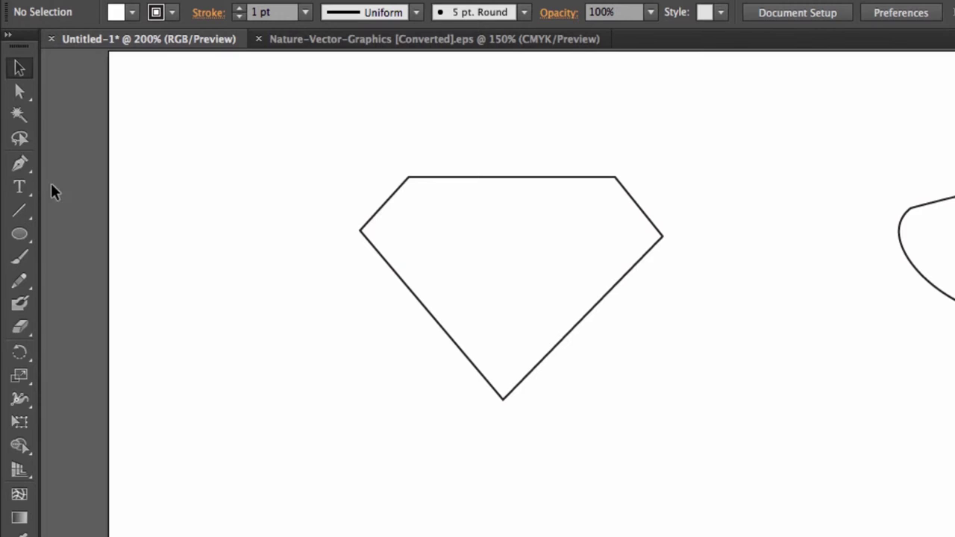
Step: Add an anchor on the diamond's lower-right edge and pull it outward to bend that edge
click(25, 171)
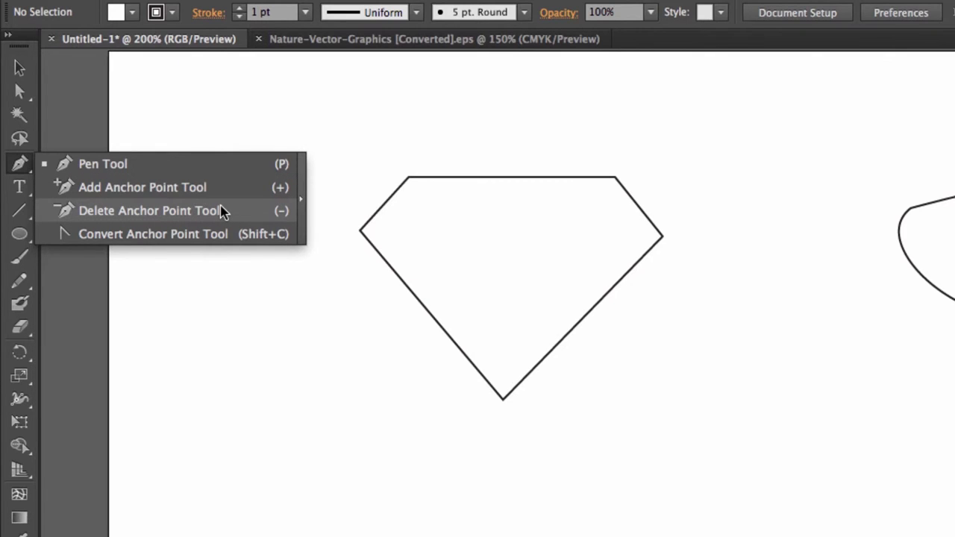
click(222, 199)
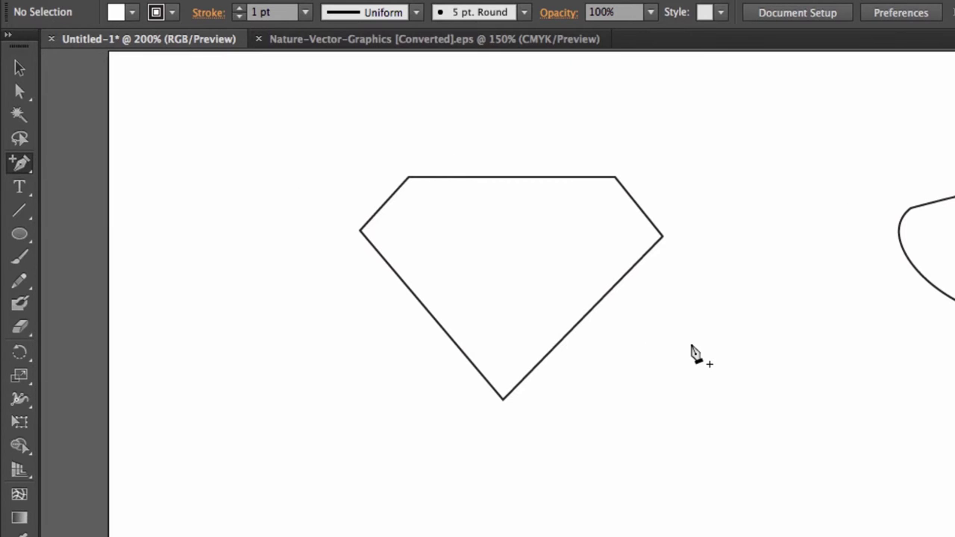
click(582, 321)
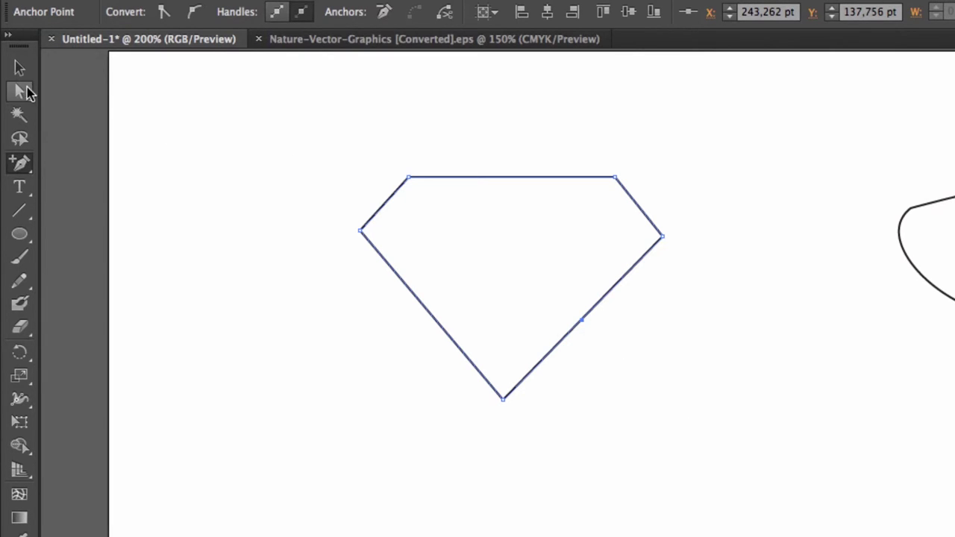
click(20, 92)
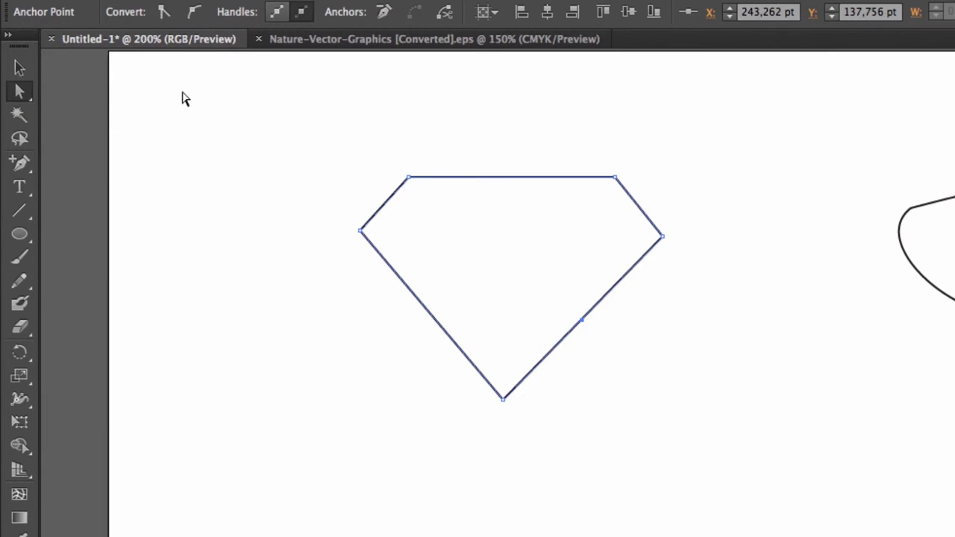
click(583, 322)
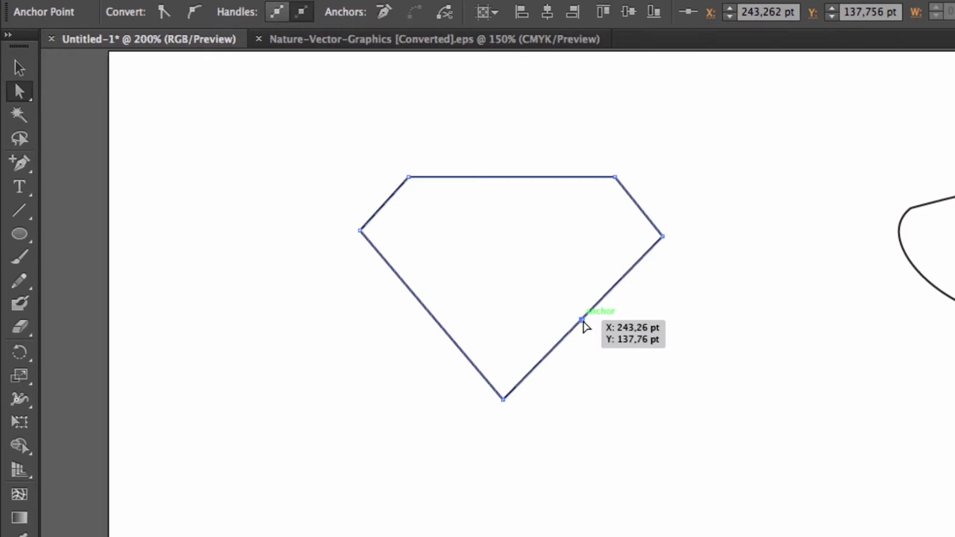
drag(583, 321, 626, 355)
click(841, 403)
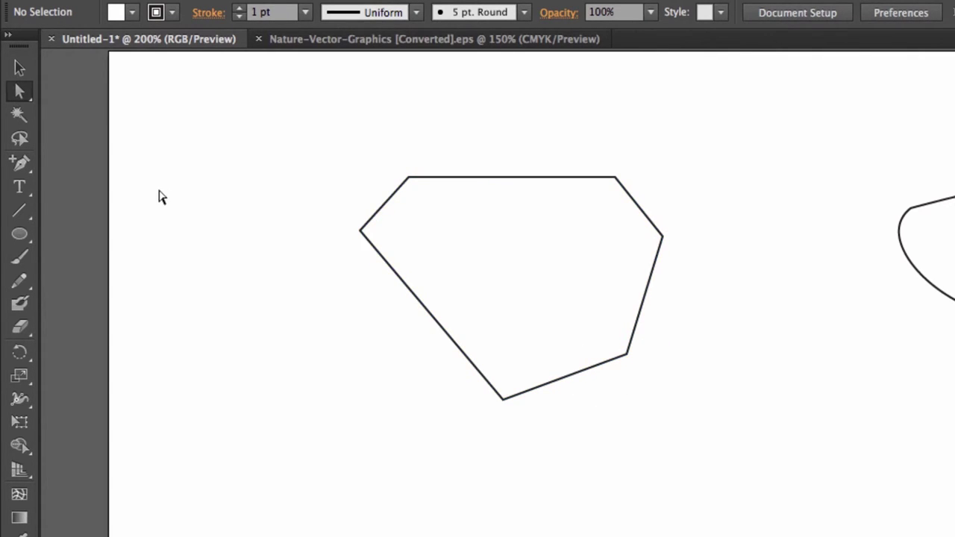
Step: Delete that extra anchor so the lower-right edge runs straight again
click(21, 165)
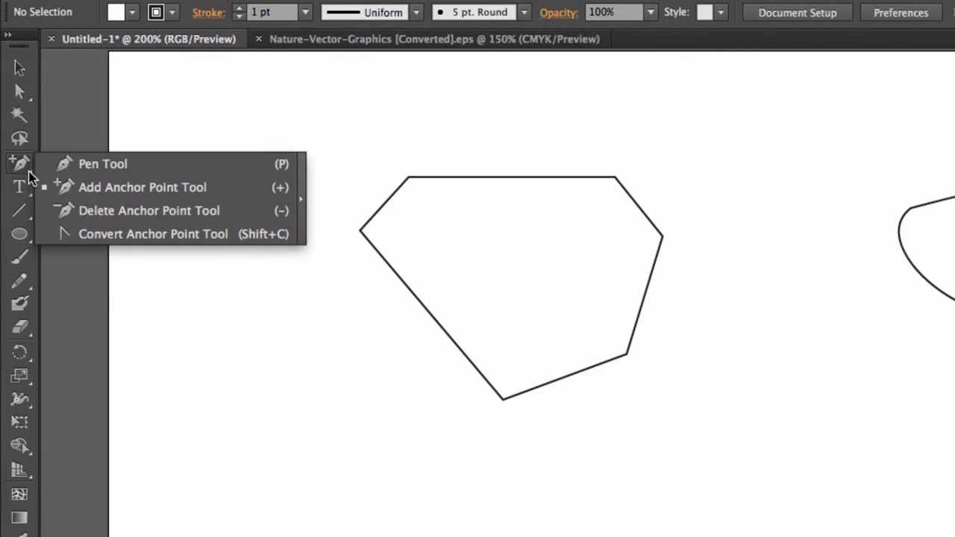
click(142, 212)
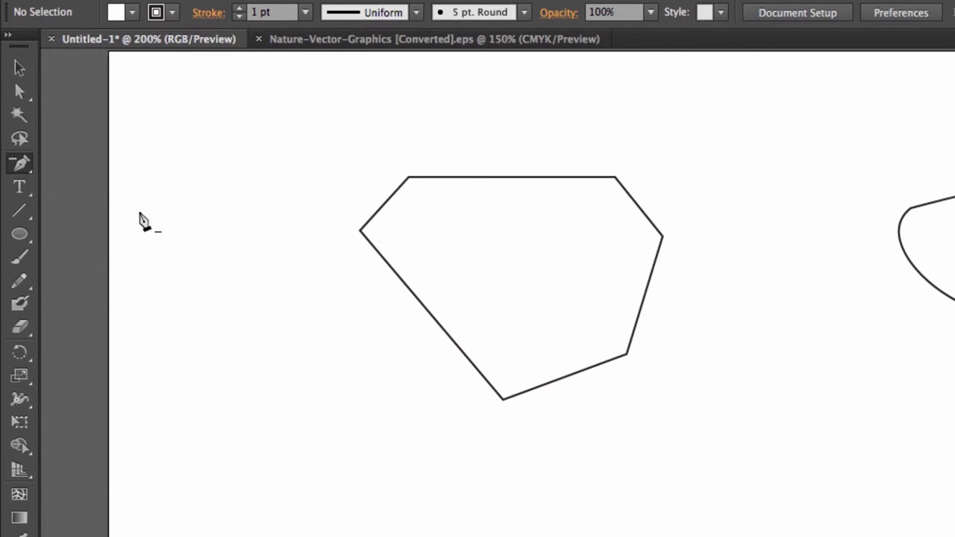
click(627, 356)
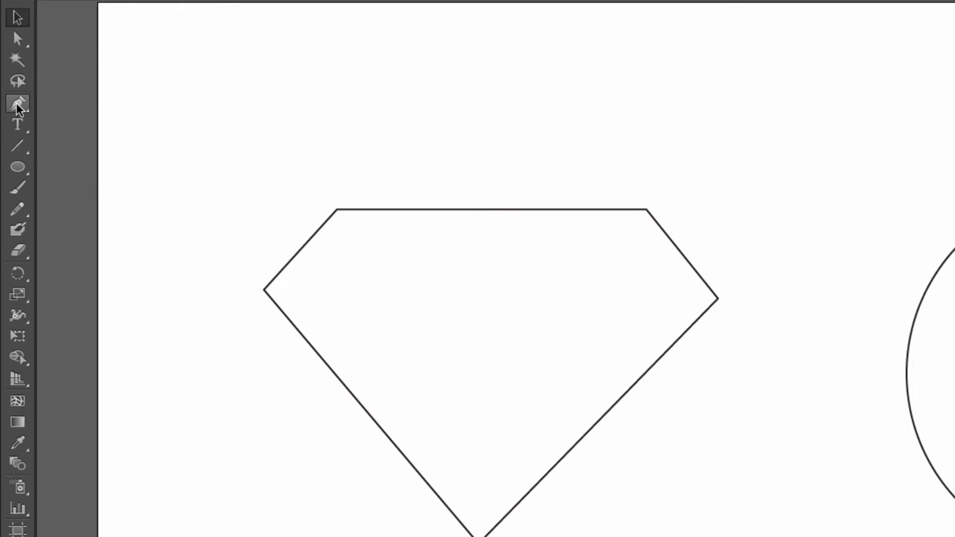
Step: Convert the diamond's bottom, right and left corners into smooth curves with the Convert Anchor Point tool
click(17, 103)
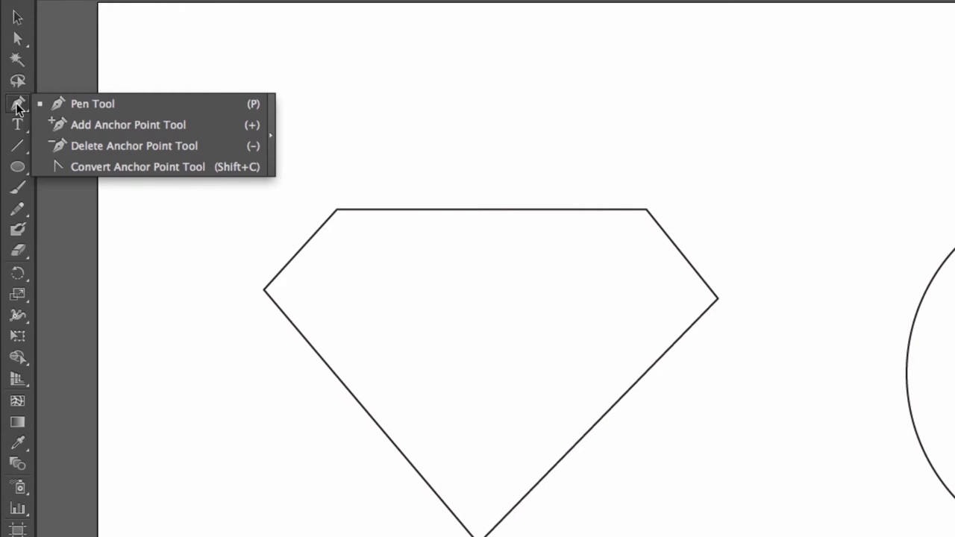
click(195, 171)
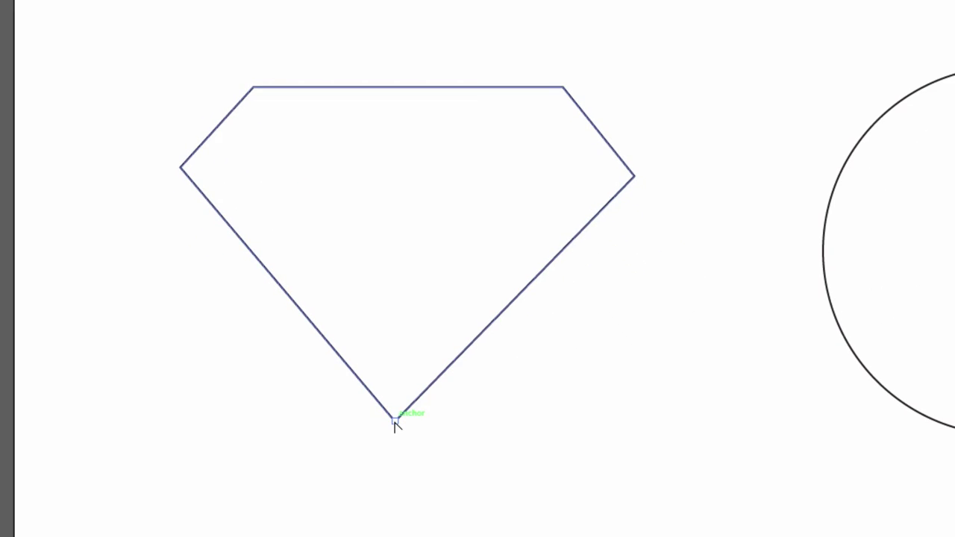
drag(395, 421, 178, 423)
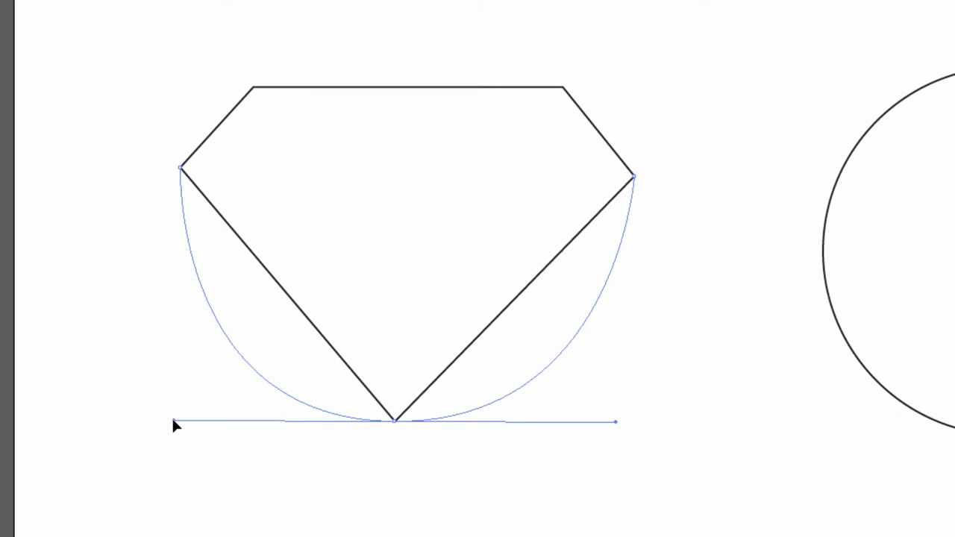
drag(172, 422, 166, 419)
drag(634, 176, 658, 237)
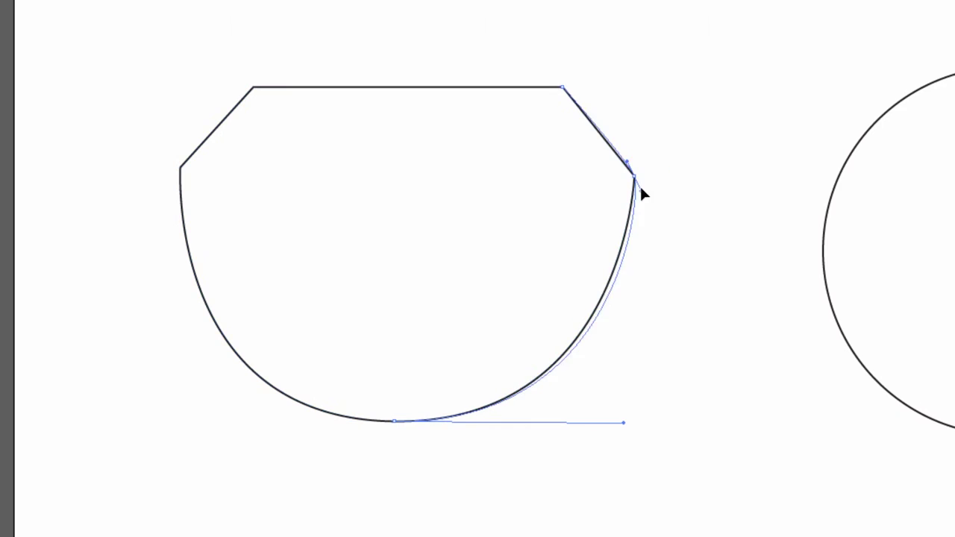
drag(180, 167, 207, 94)
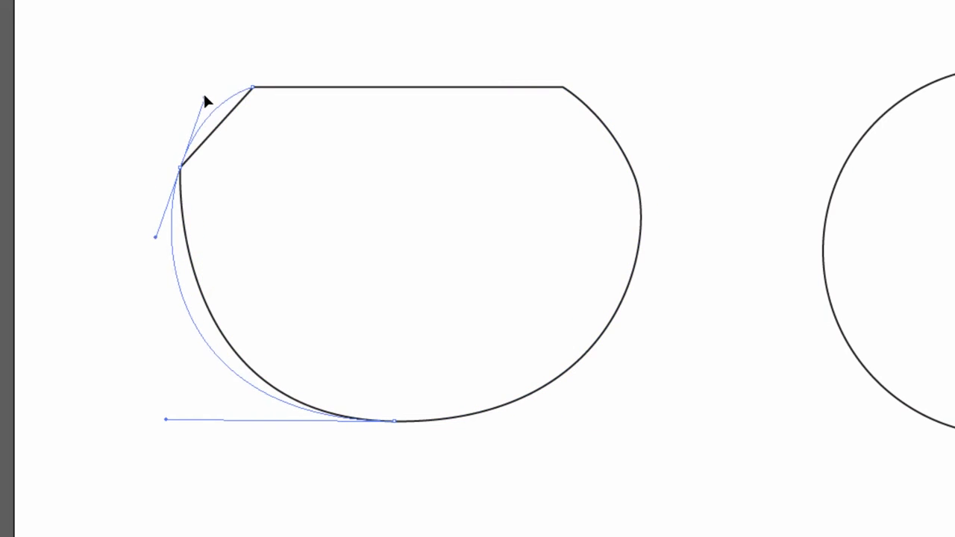
drag(206, 90, 200, 108)
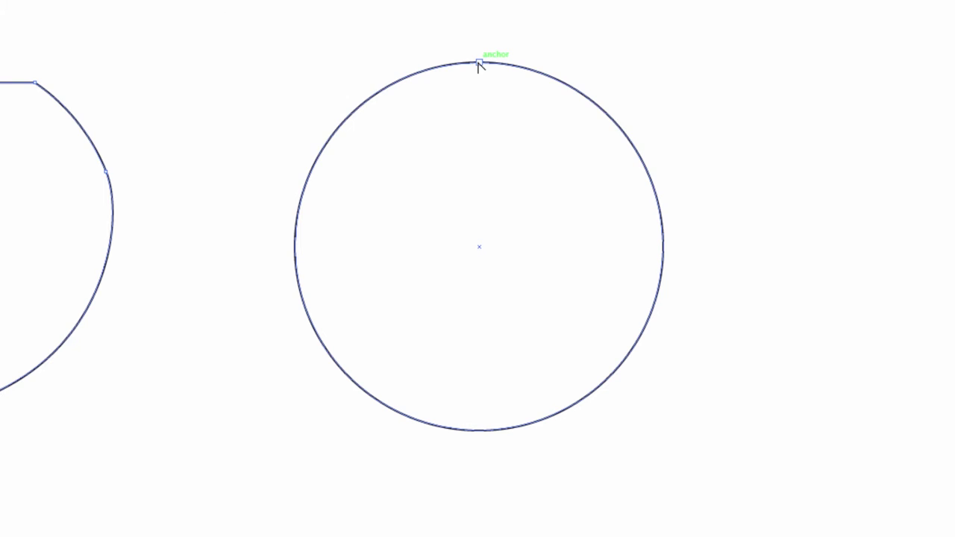
Step: Convert the circle's top, left, right and bottom smooth points into sharp corners, forming a diamond
click(480, 63)
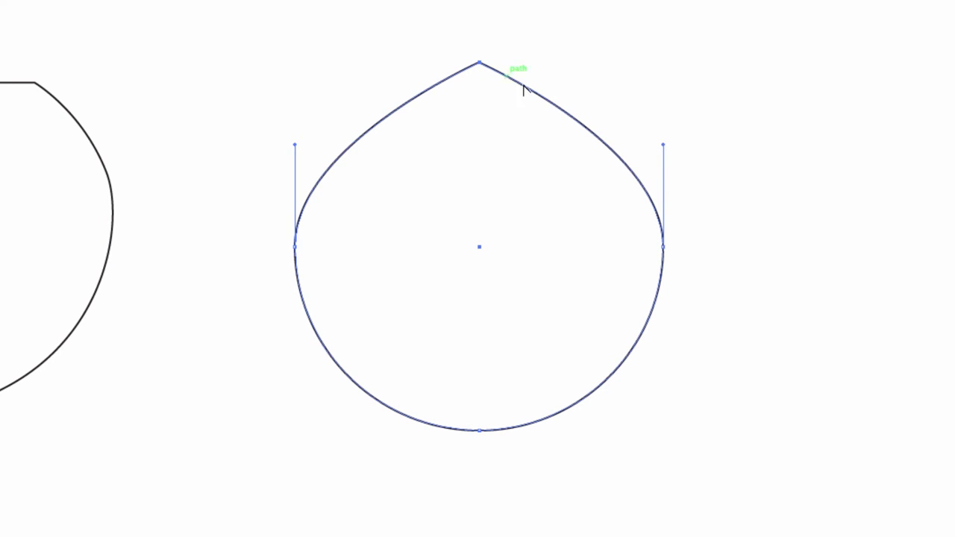
click(295, 247)
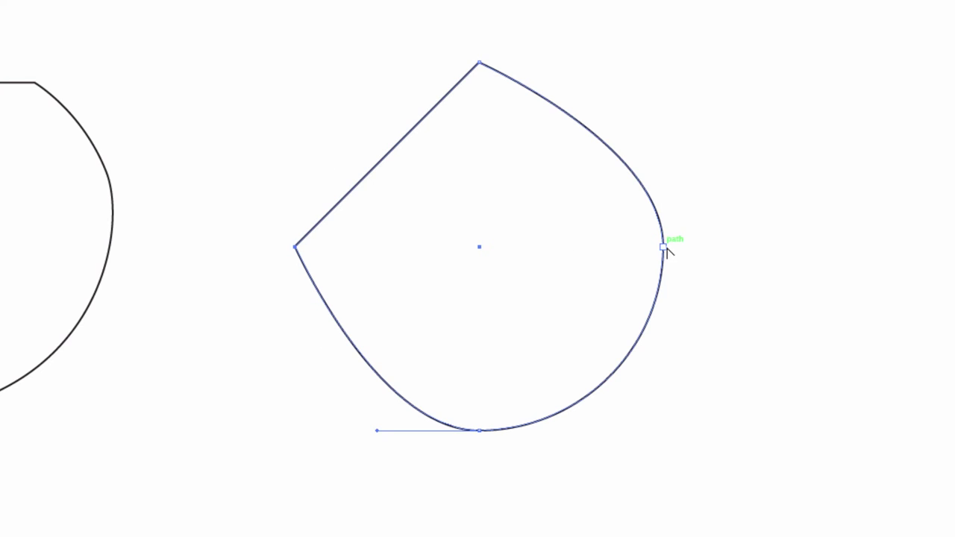
click(663, 247)
click(479, 431)
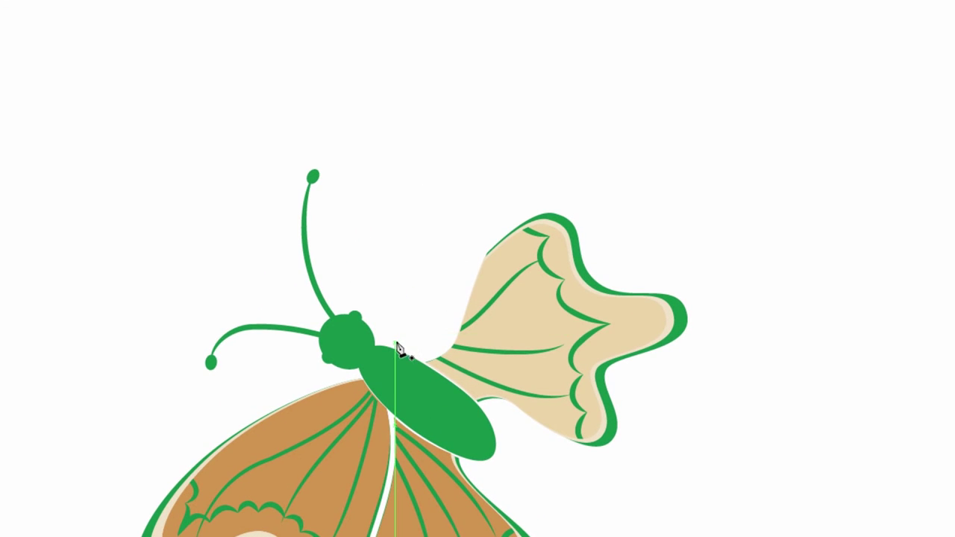
Step: Trace a closed curved outline of the upper-left wing, starting and ending on the butterfly's body
click(390, 347)
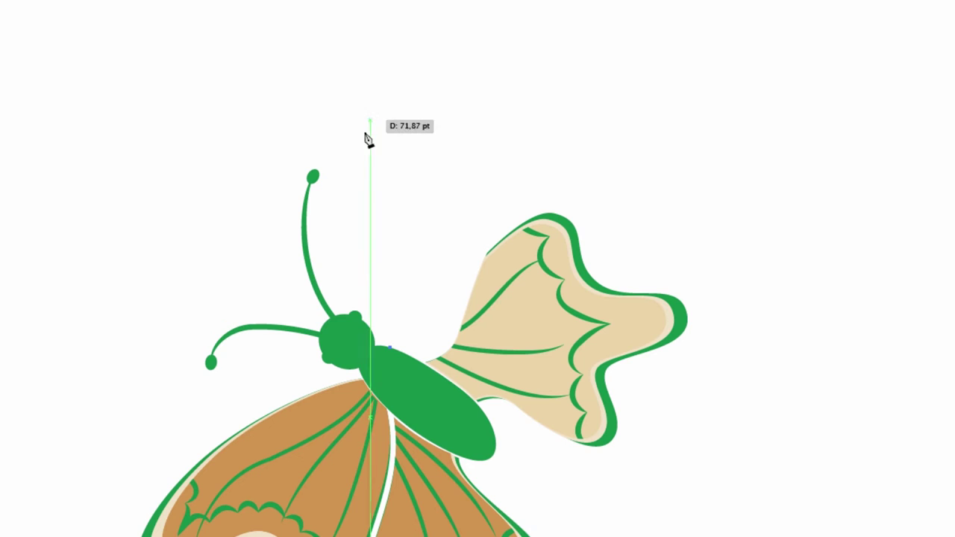
drag(369, 129, 379, 92)
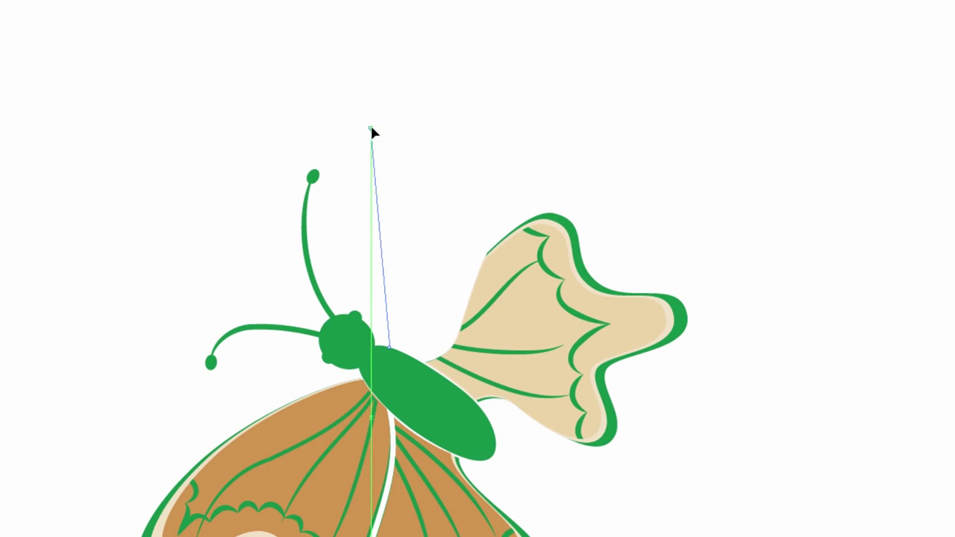
mouse_move(379, 91)
mouse_down()
mouse_move(401, 59)
mouse_move(452, 62)
mouse_move(459, 82)
mouse_up()
drag(458, 169, 497, 187)
drag(494, 234, 461, 308)
click(420, 356)
click(384, 345)
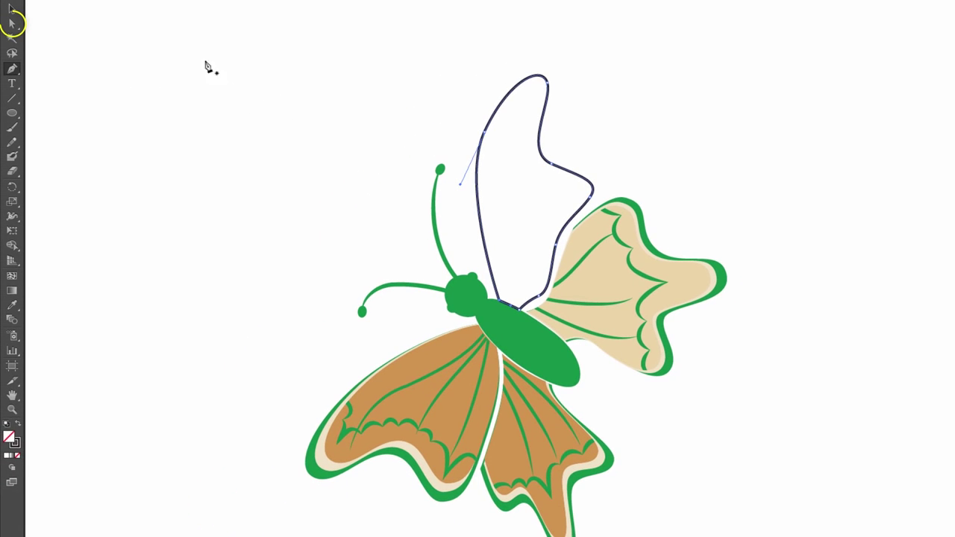
click(12, 25)
Step: Nudge a wing point and reshape the segment near the body junction to smooth the notch
drag(588, 196, 582, 160)
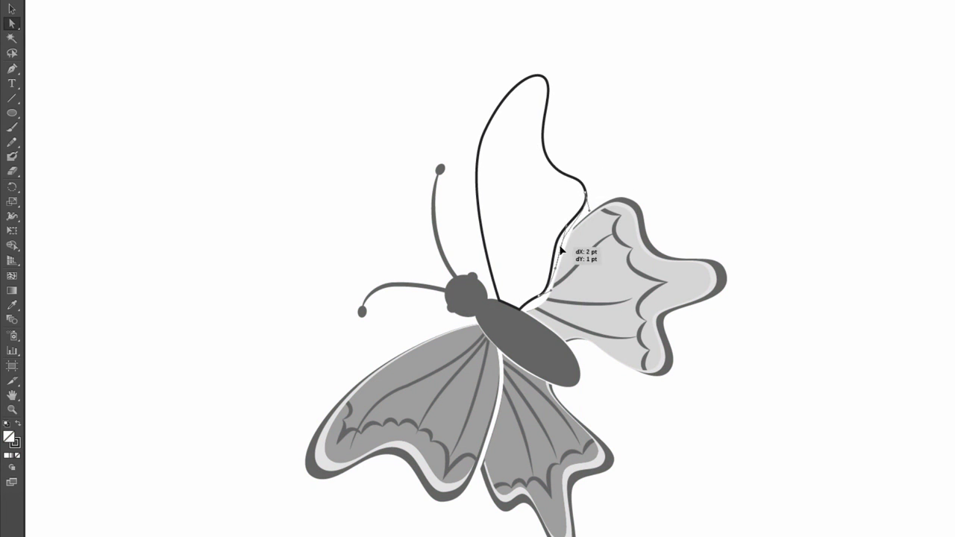
click(687, 56)
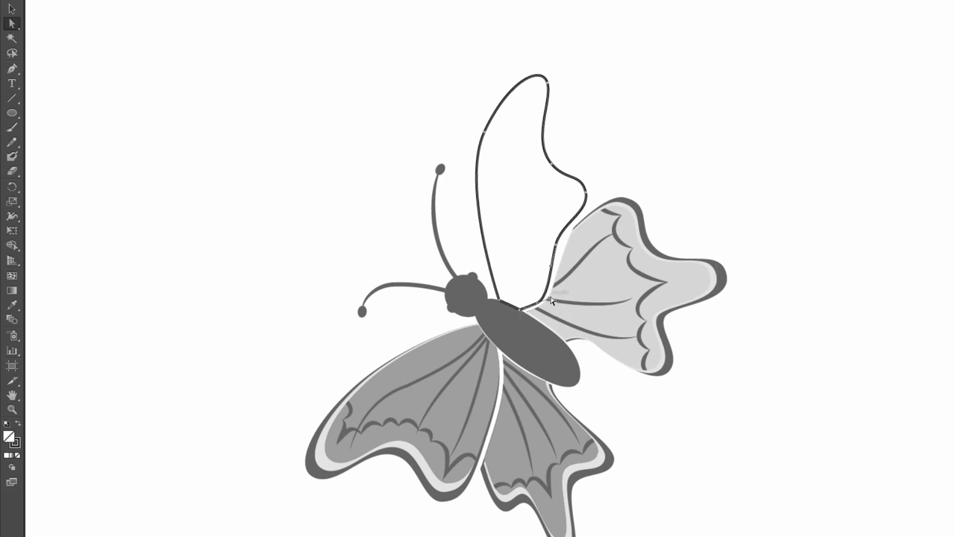
scroll(490, 320, up, 2)
mouse_move(490, 319)
mouse_down()
mouse_move(503, 313)
mouse_move(533, 203)
mouse_up()
drag(843, 448, 469, 117)
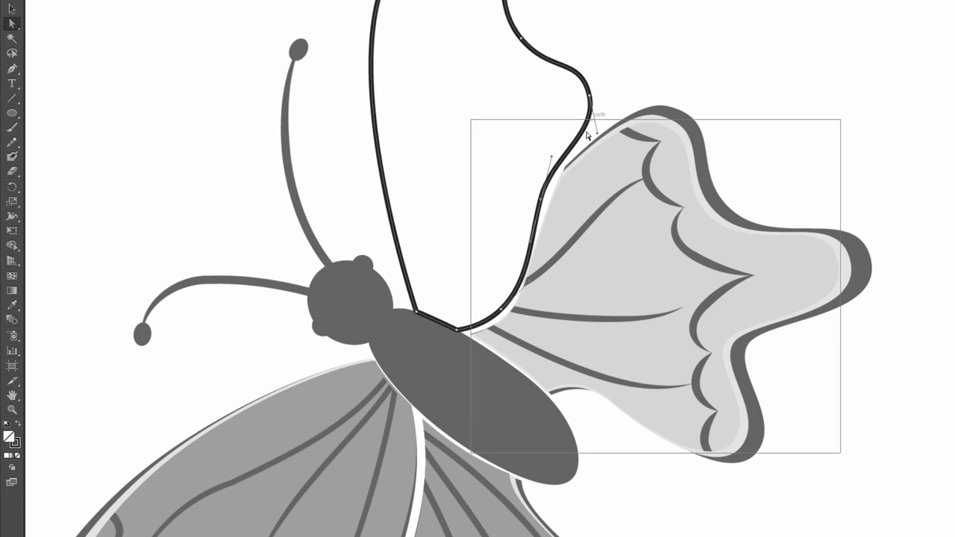
click(671, 58)
Step: Zoom out to the whole butterfly and check the wing's left-edge point and its curve handles
key(ctrl+minus)
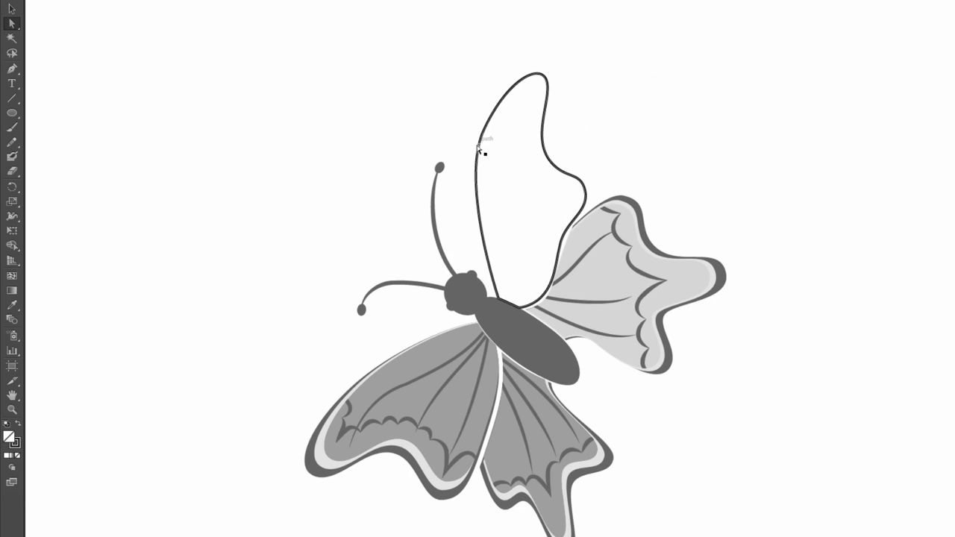
click(482, 137)
click(482, 138)
click(465, 145)
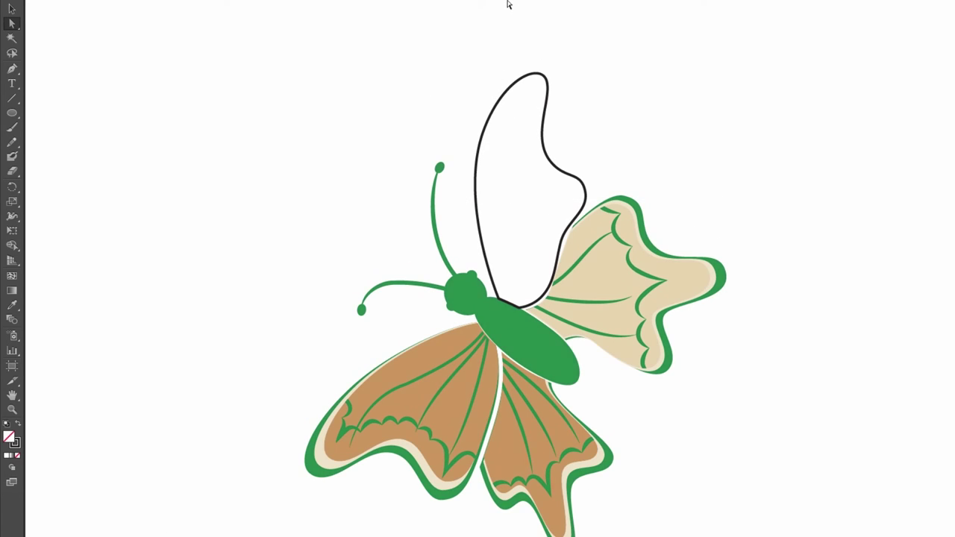